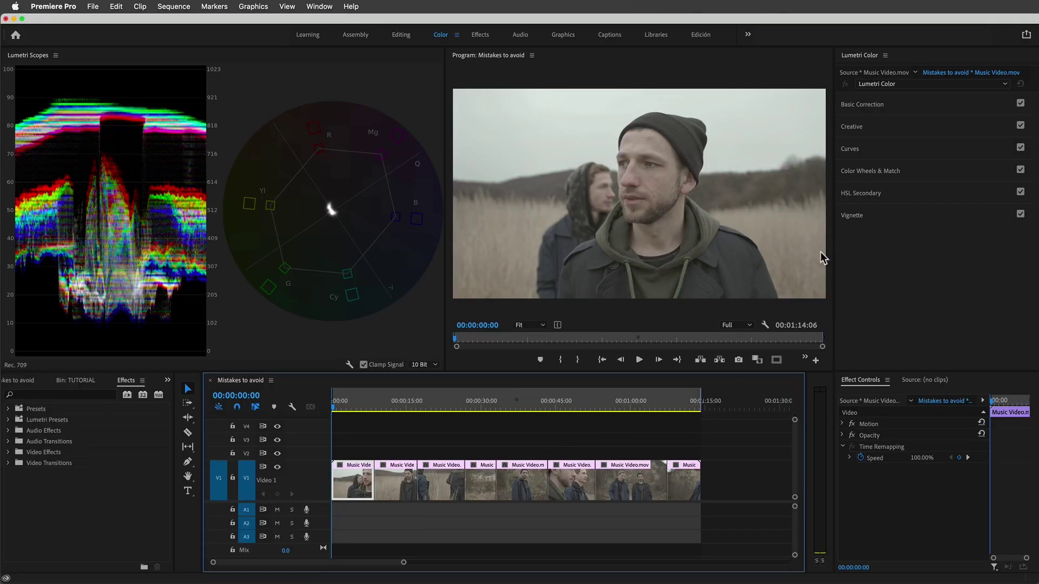
- Apply the Drive creative look at intensity 100 to the first clip, tinting it green
click(853, 128)
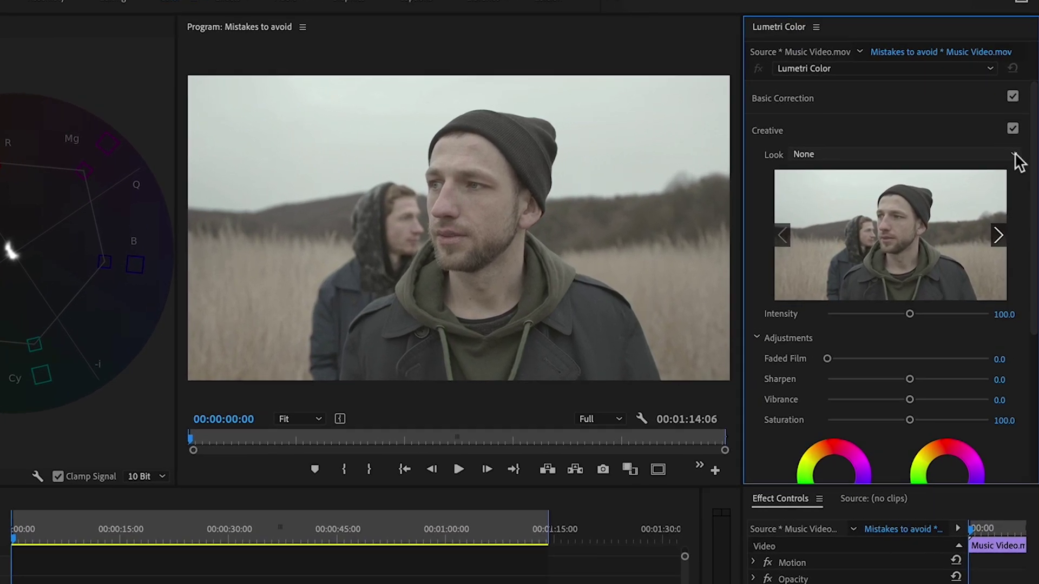
click(1016, 157)
scroll(879, 409, down, 10)
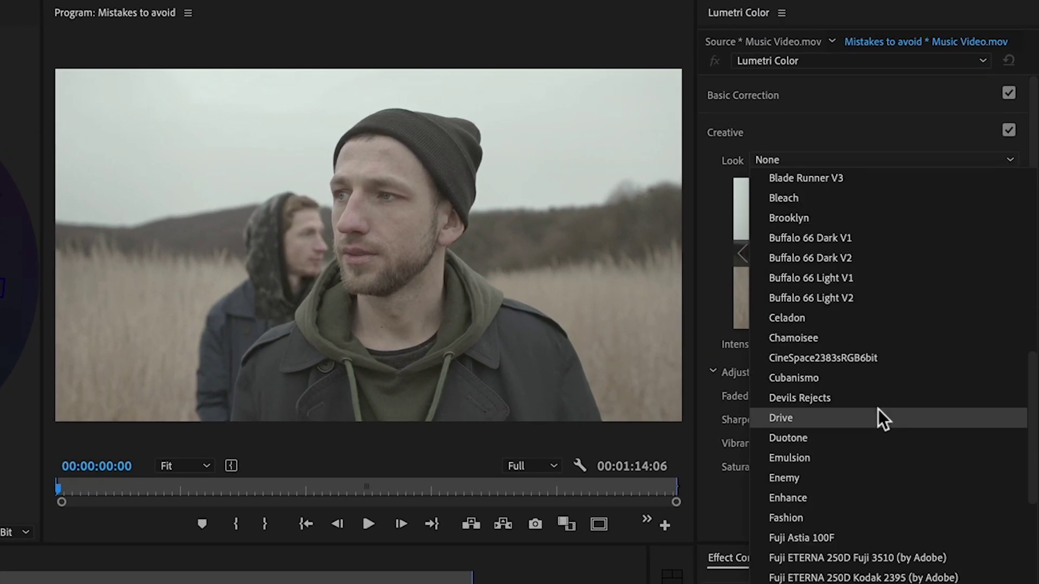
click(804, 420)
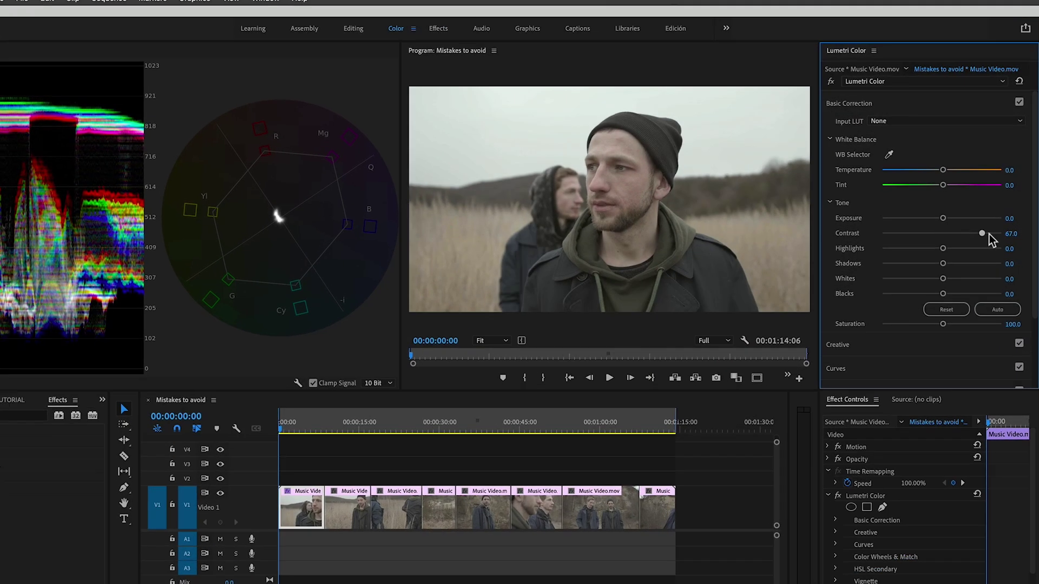
- Raise Contrast to 150 and Saturation to about 140 in Basic Correction
drag(987, 235, 1002, 234)
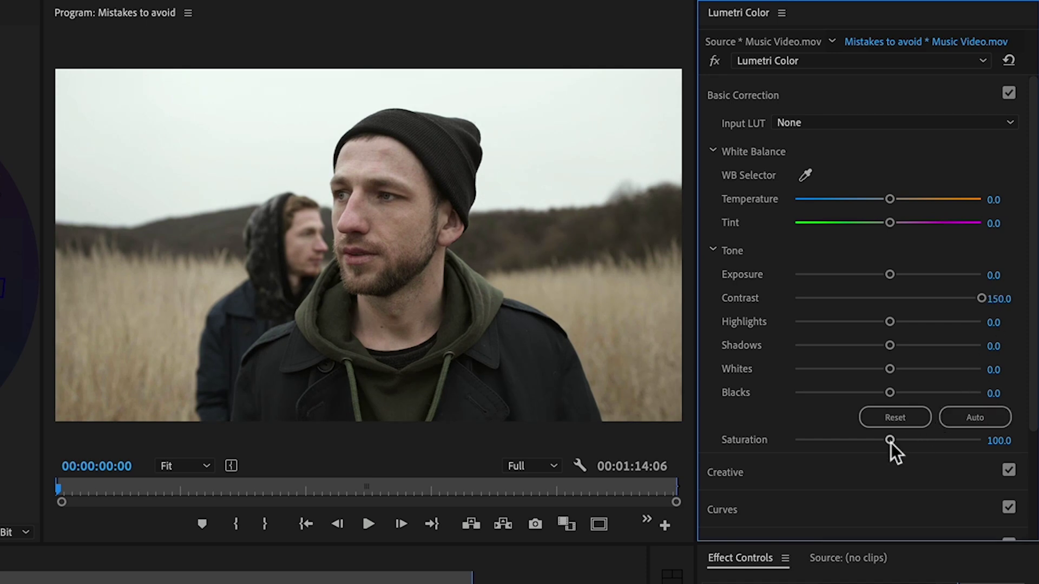
drag(889, 440, 926, 442)
click(760, 96)
- Set the Creative look back to None, removing the green Drive tint
click(754, 130)
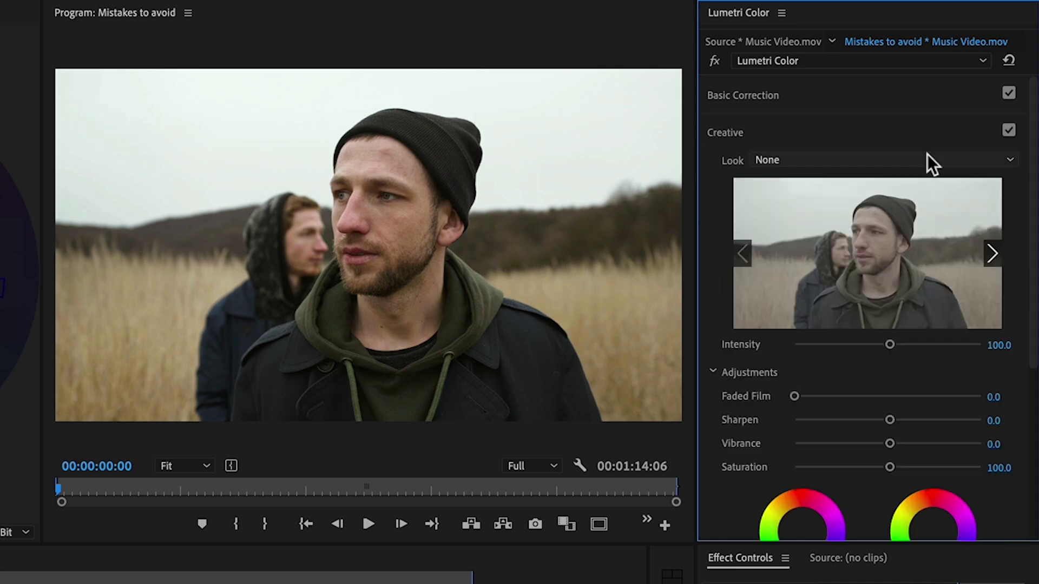
click(1009, 160)
scroll(910, 339, down, 5)
click(835, 269)
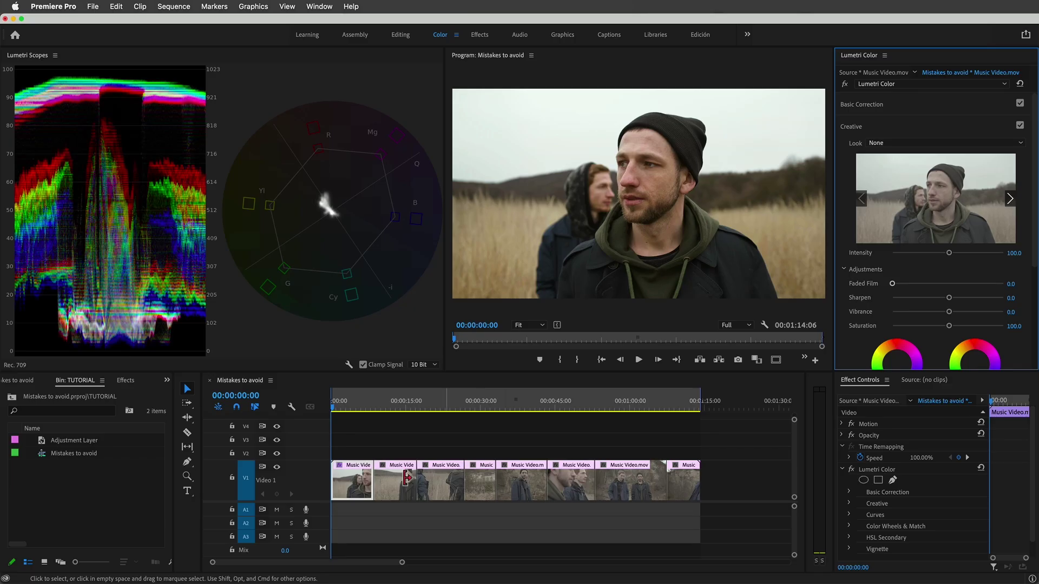
- Copy the first clip and paste its Lumetri Color attributes onto the other V1 clips
right_click(366, 484)
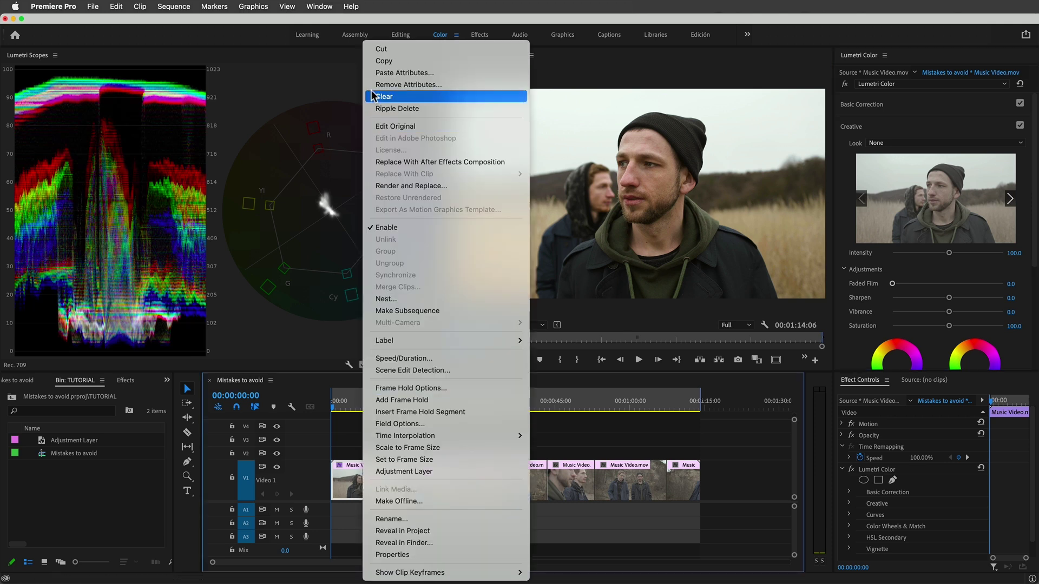
click(374, 61)
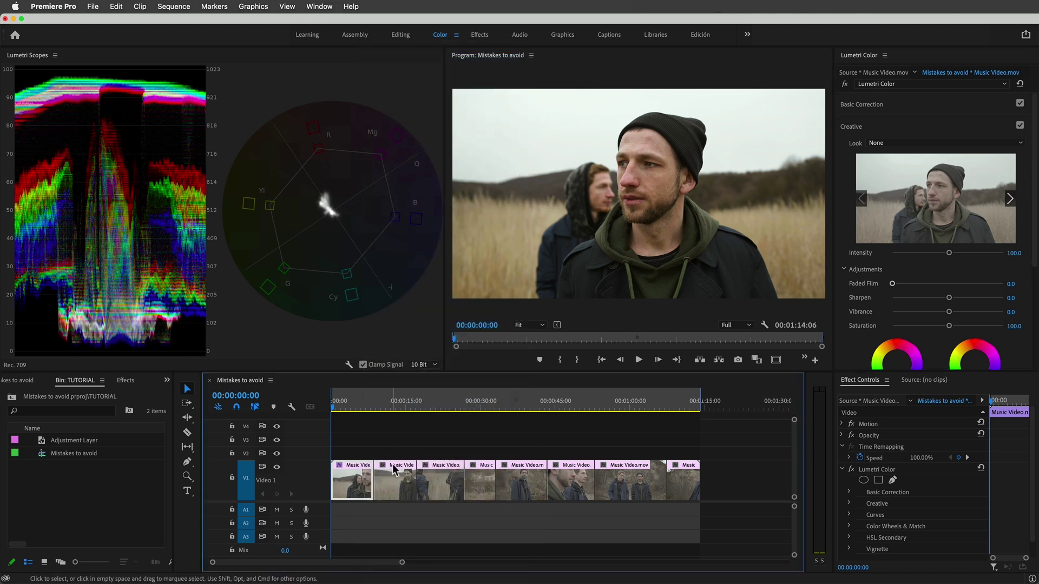
drag(396, 454, 686, 484)
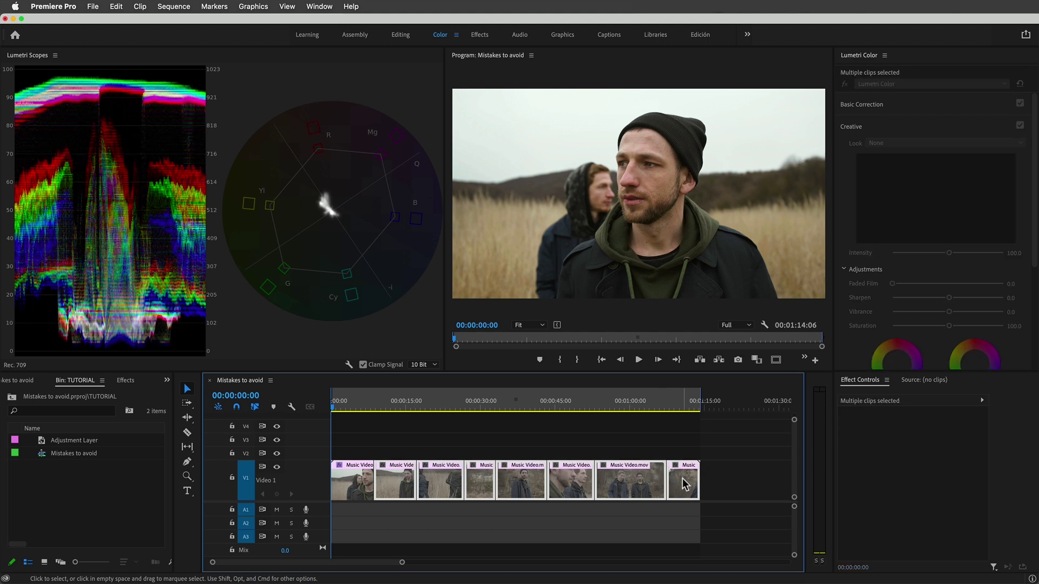
right_click(648, 483)
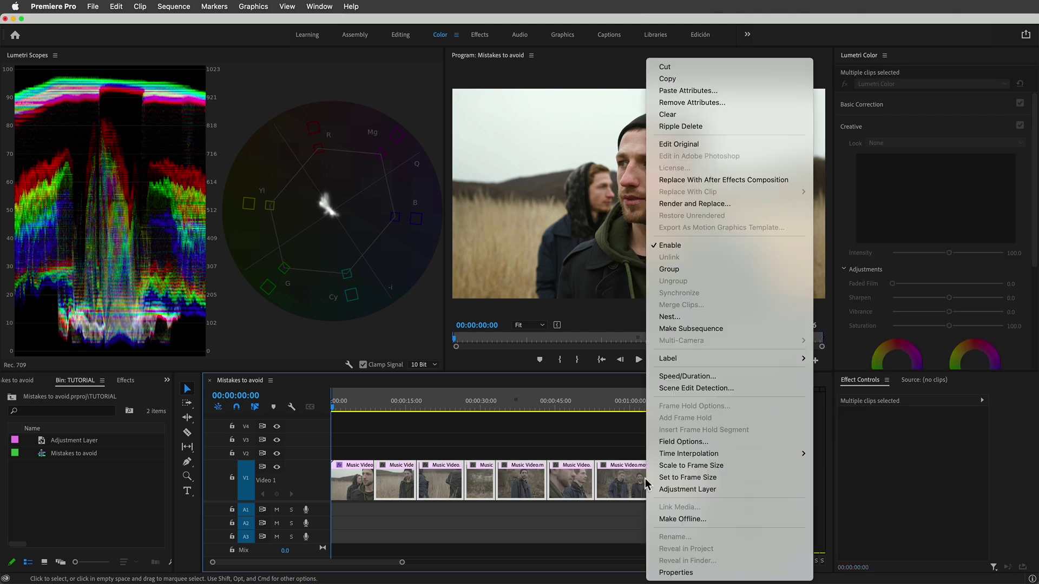
click(683, 92)
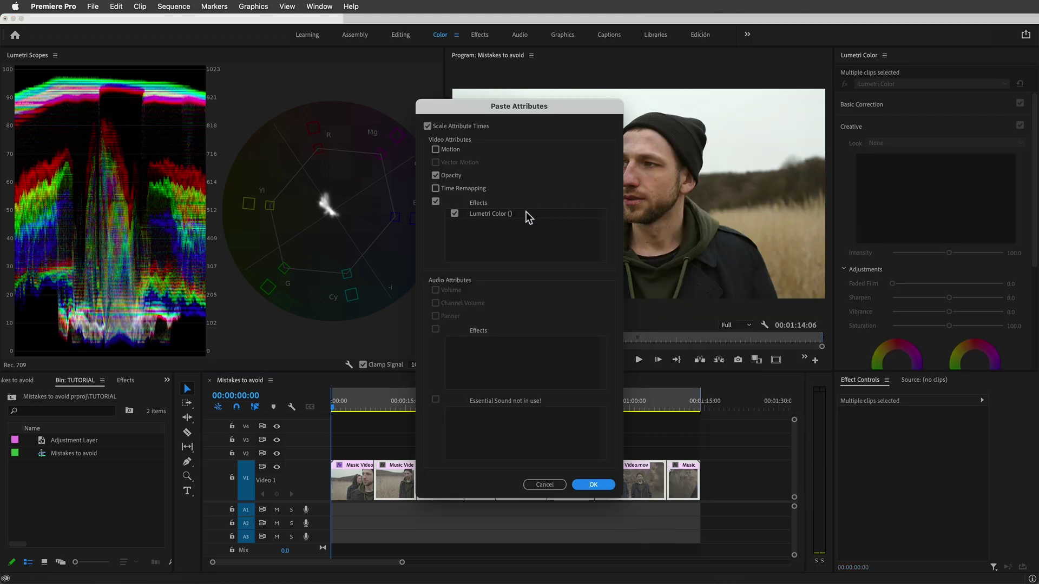
click(591, 485)
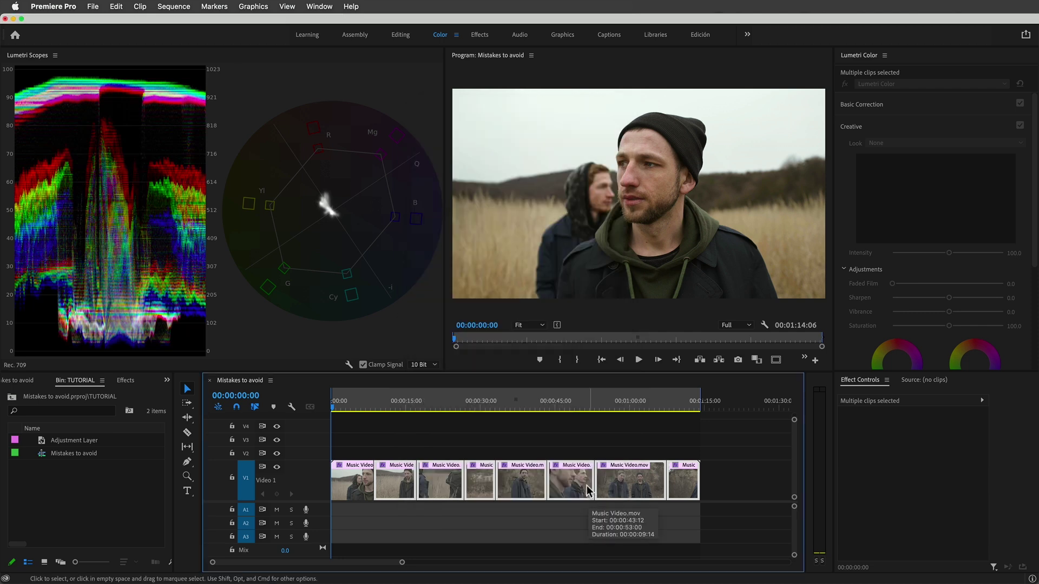
click(344, 489)
key(Down)
key(Down)
key(Down)
key(Down)
key(Down)
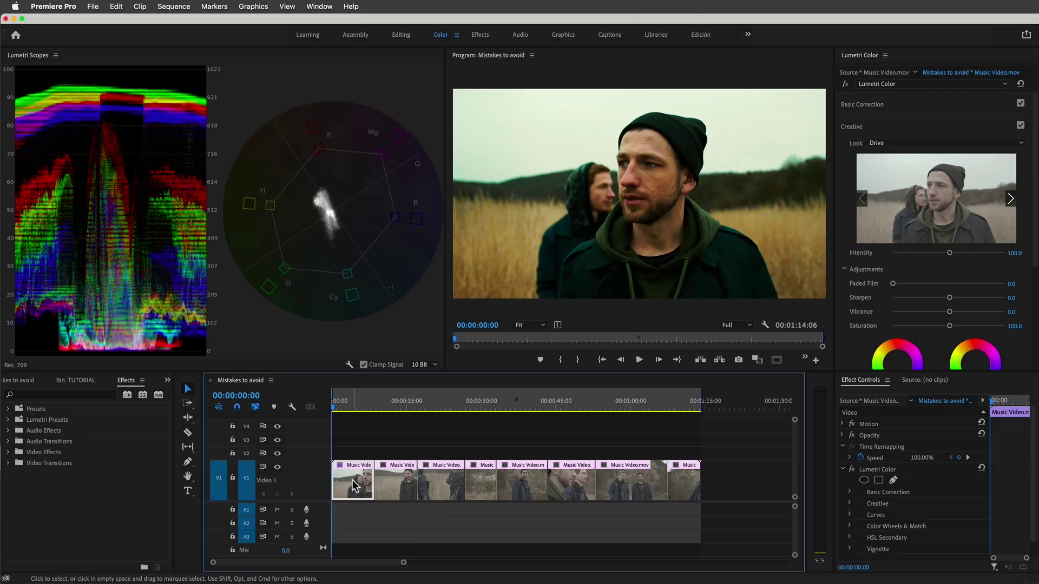
- Copy the first clip again and paste its grade onto the remaining V1 clips
right_click(355, 485)
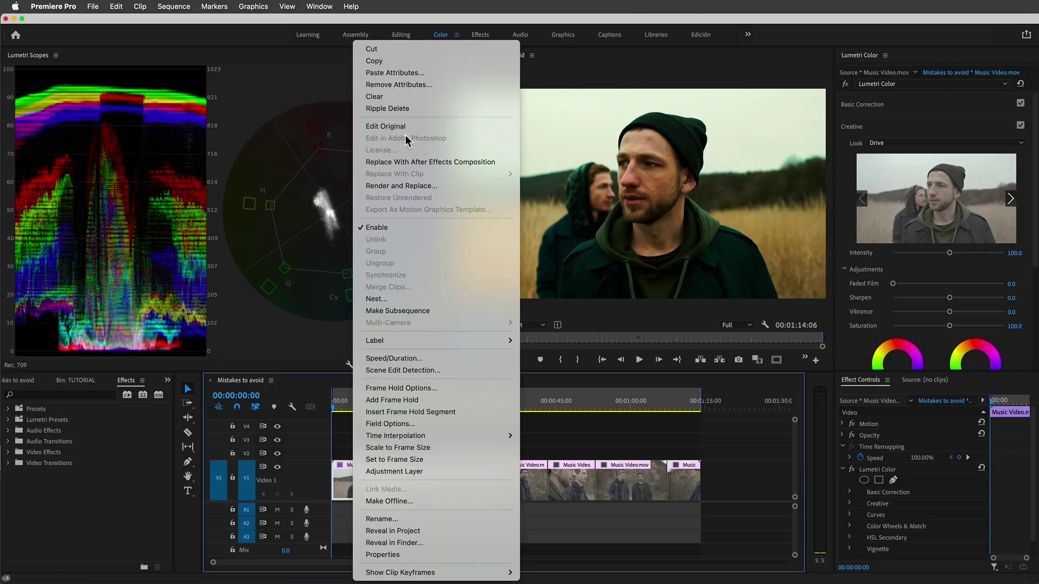
click(394, 60)
drag(395, 439, 698, 497)
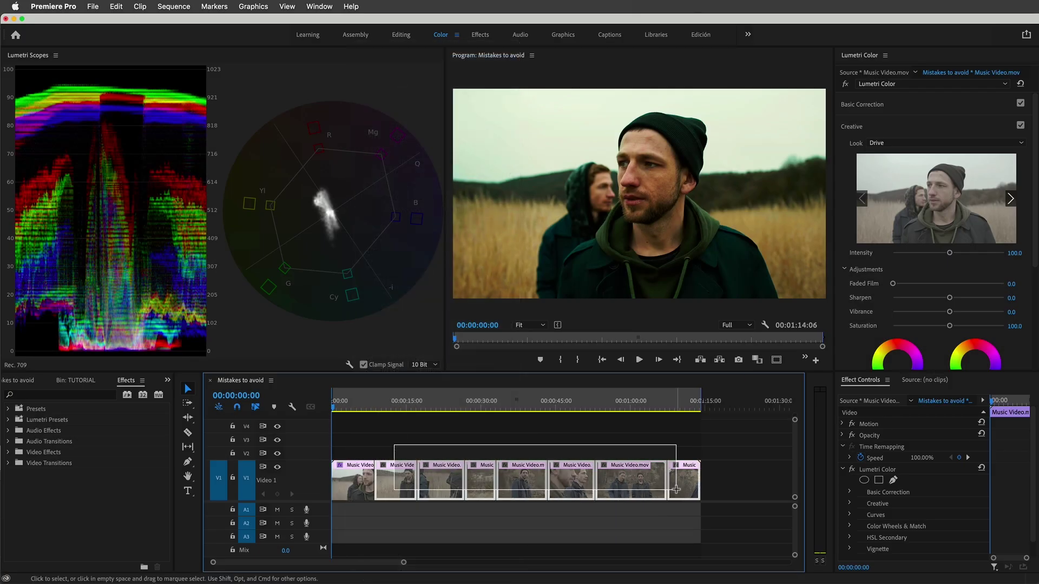
right_click(677, 493)
click(693, 91)
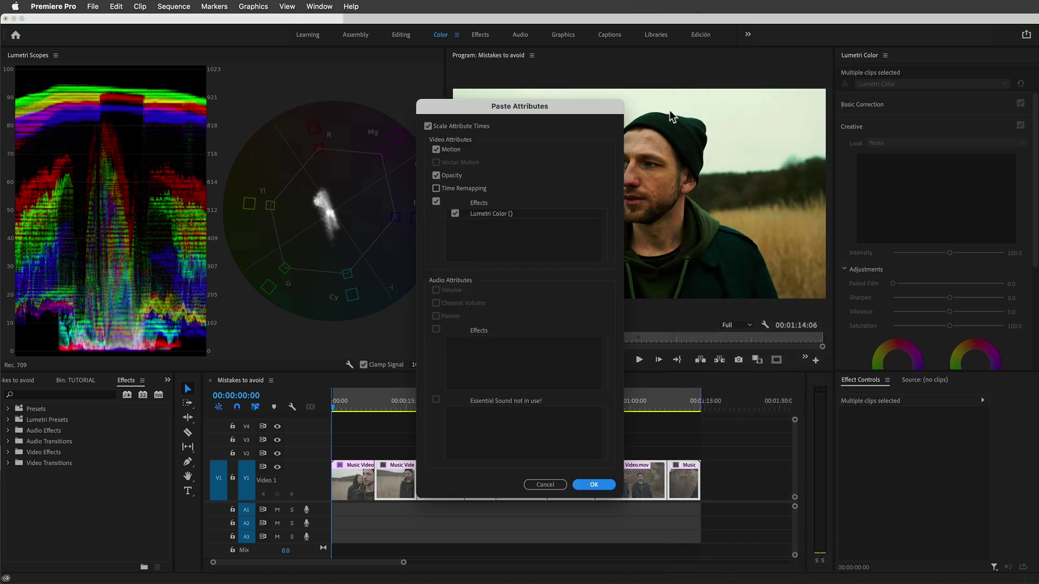
click(593, 484)
- Step through the graded clips, comparing neighbouring shots around the sixth and seventh
key(Down)
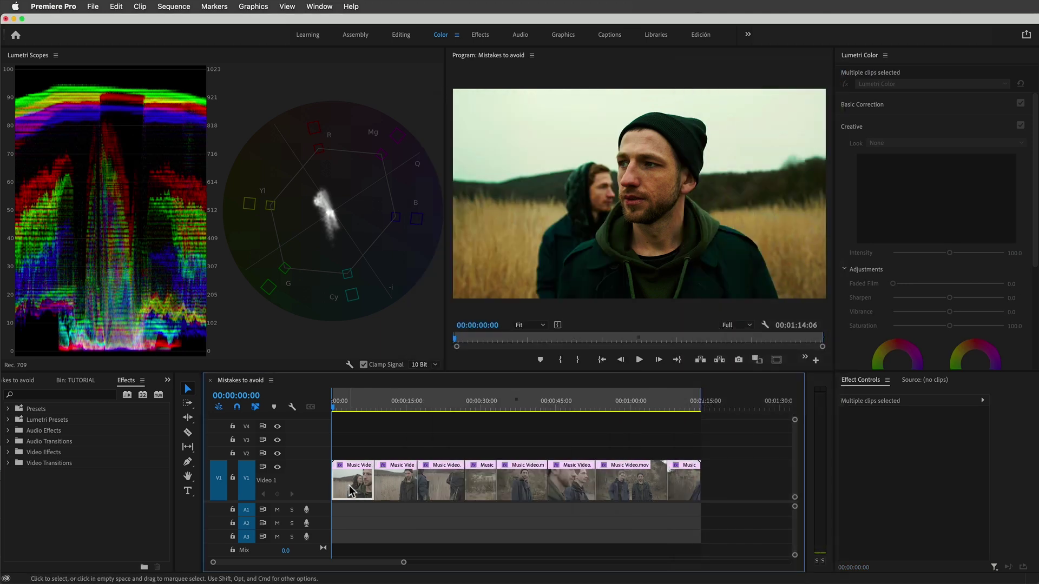
key(Down)
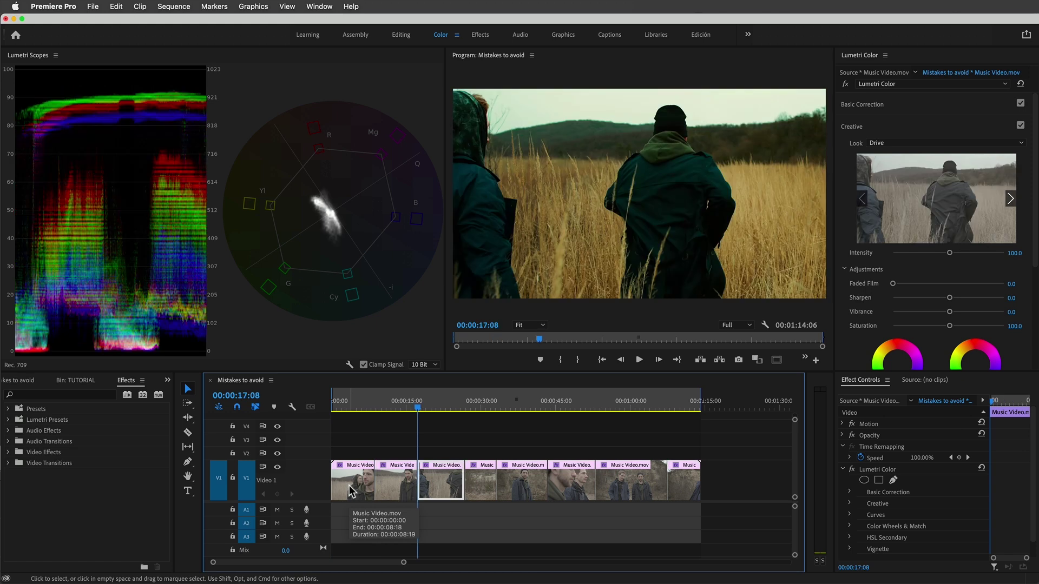
key(Down)
key(Down)
key(Down)
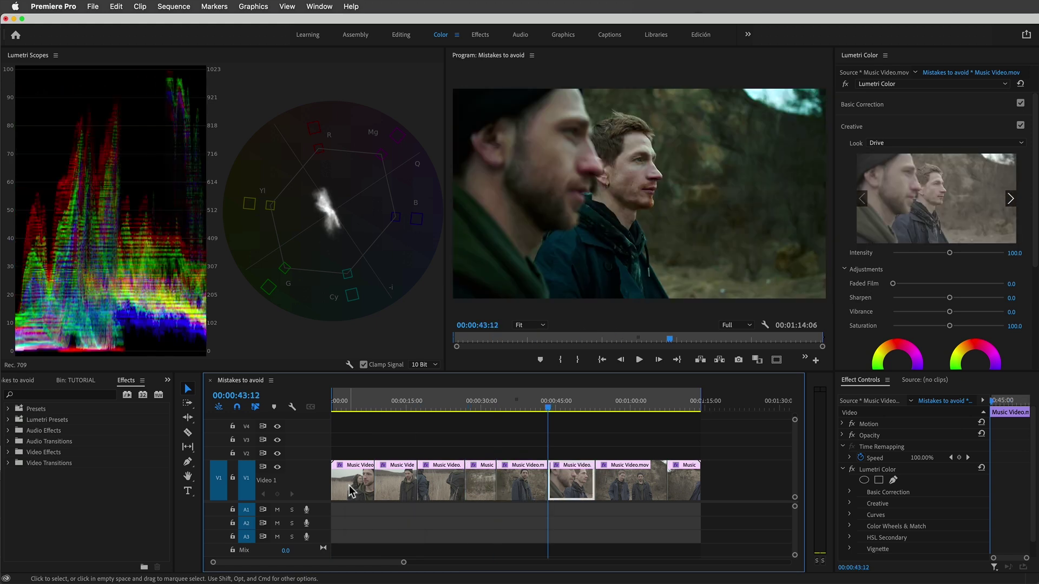
key(Down)
key(Down)
key(Up)
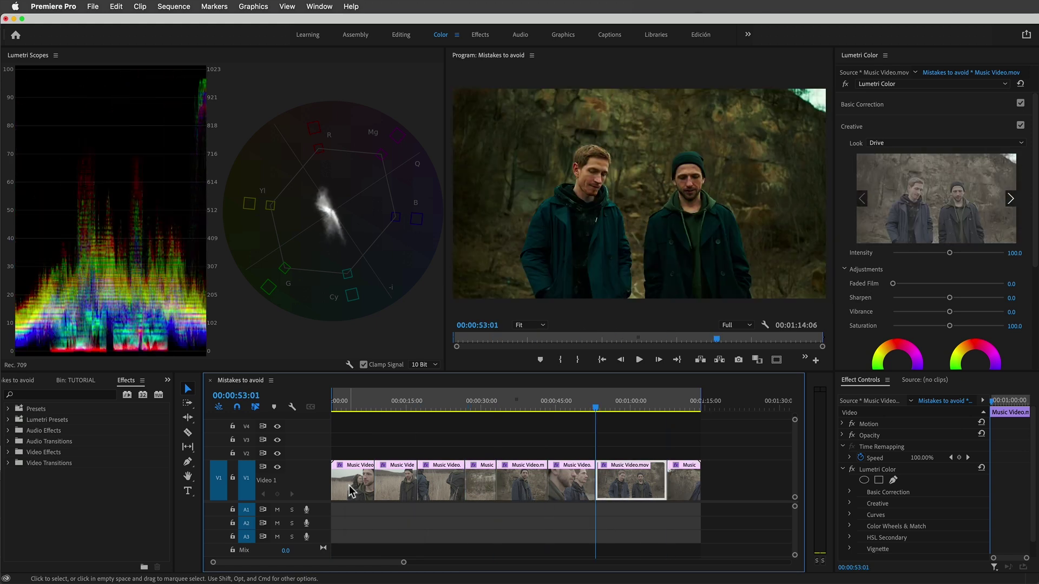
key(Up)
key(Up)
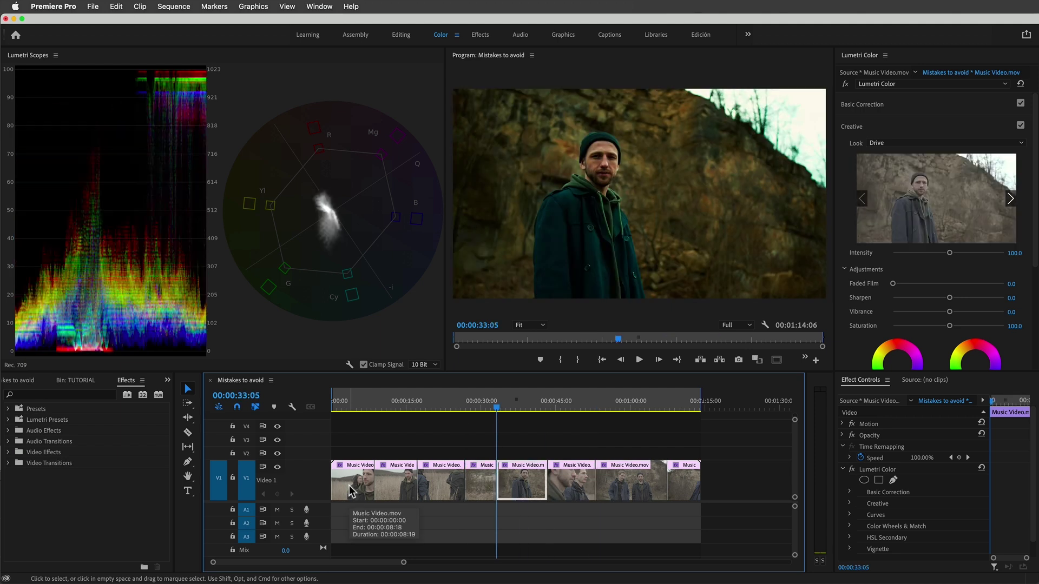
key(Down)
key(Down)
key(Down)
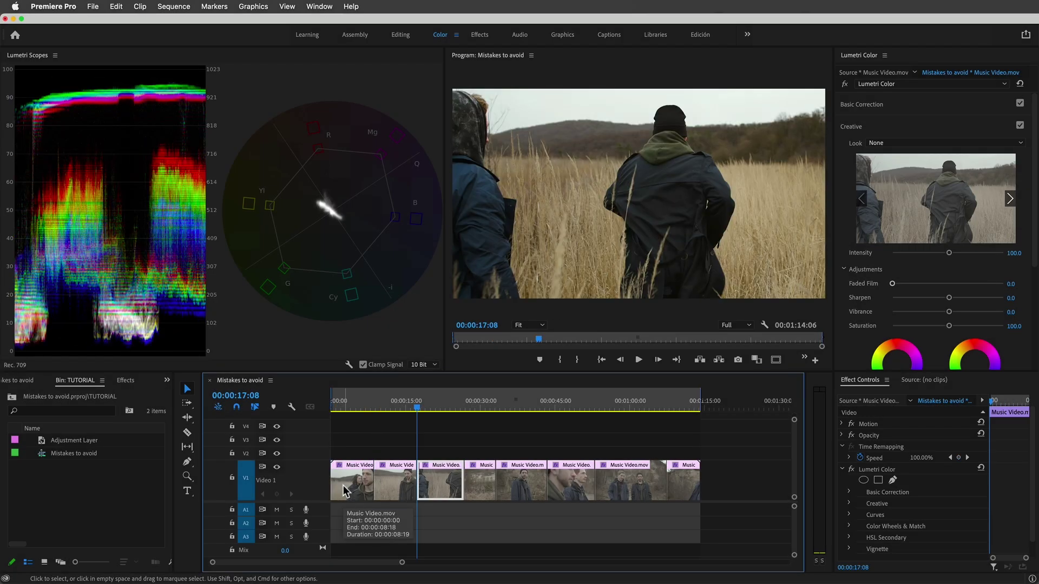
- Review the fourth and fifth clips, then return to the sequence start
key(Down)
key(Down)
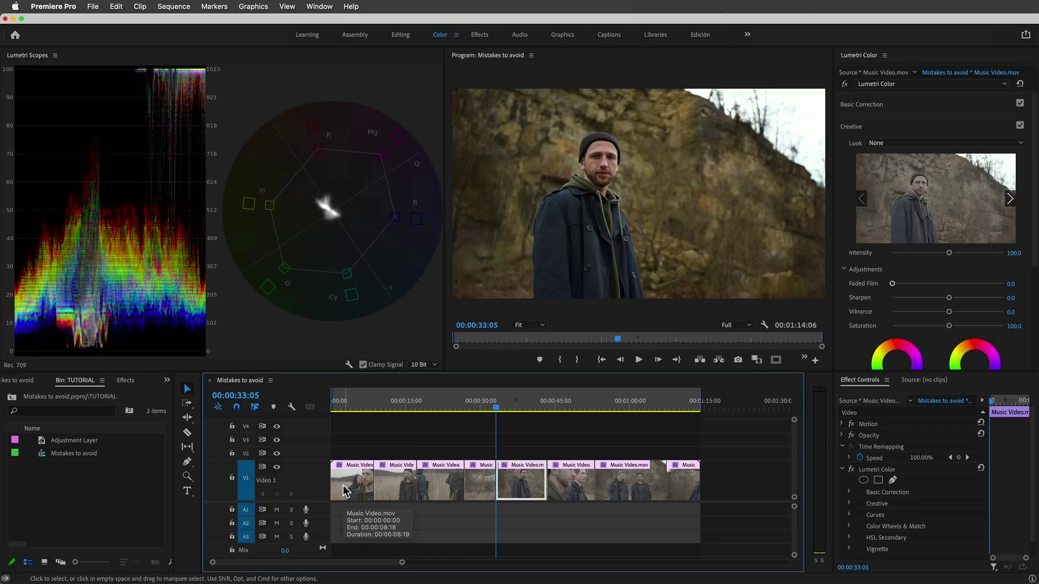
key(Down)
key(Down)
key(Down)
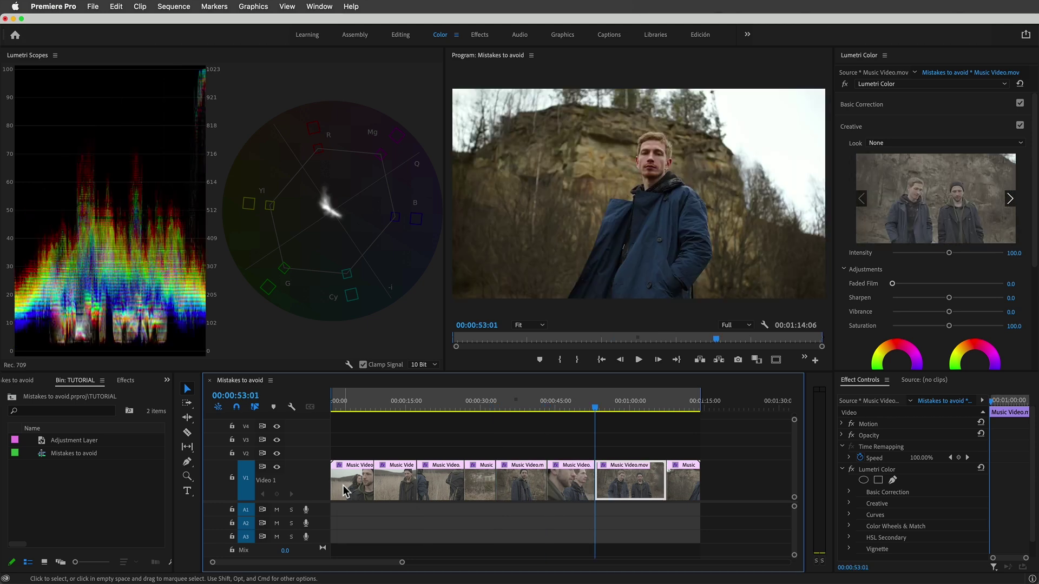
key(Home)
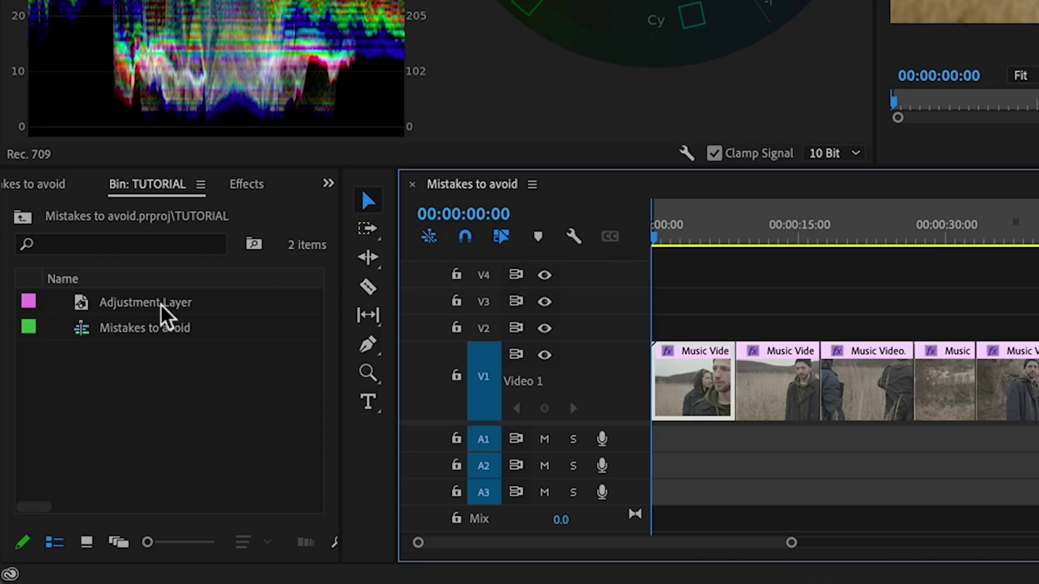
- Place the Adjustment Layer on V2 from the start, stretched to the sequence end
drag(81, 304, 655, 328)
drag(700, 328, 1038, 328)
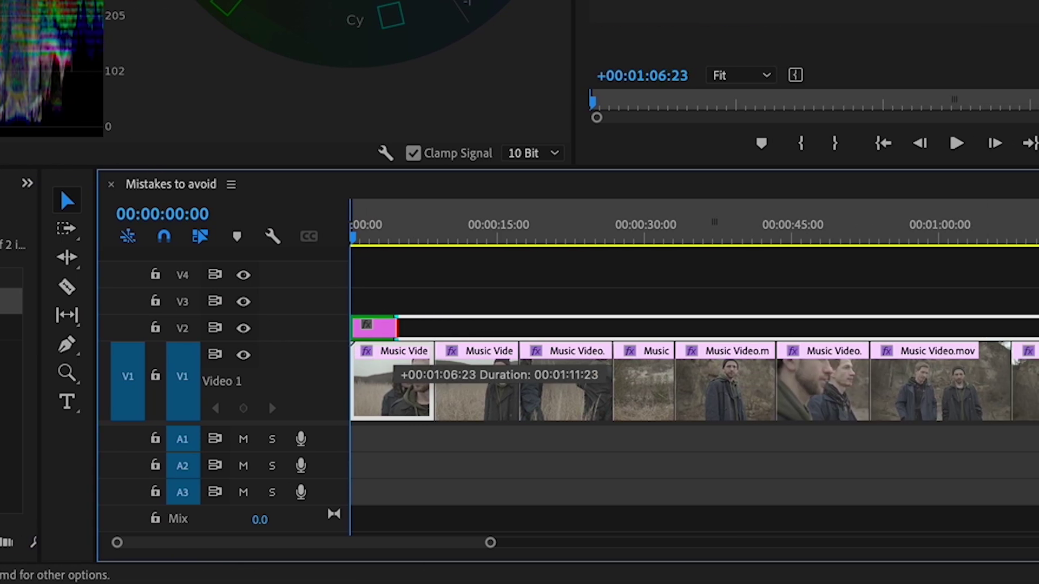
drag(397, 328, 1038, 328)
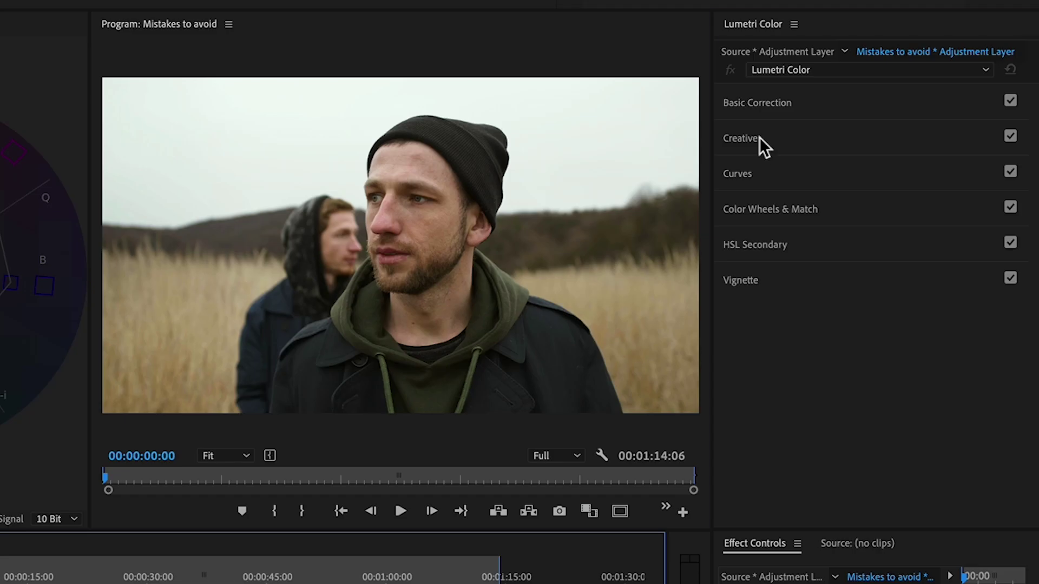
click(758, 138)
- Apply the Drive creative look to the adjustment layer's Lumetri Color
click(1010, 164)
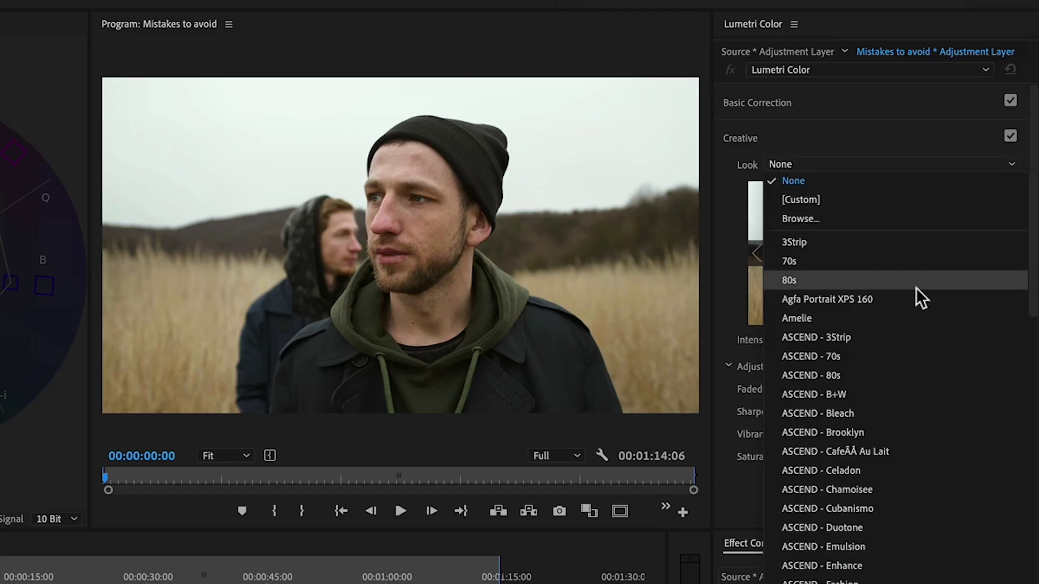
scroll(915, 291, down, 10)
scroll(865, 397, down, 4)
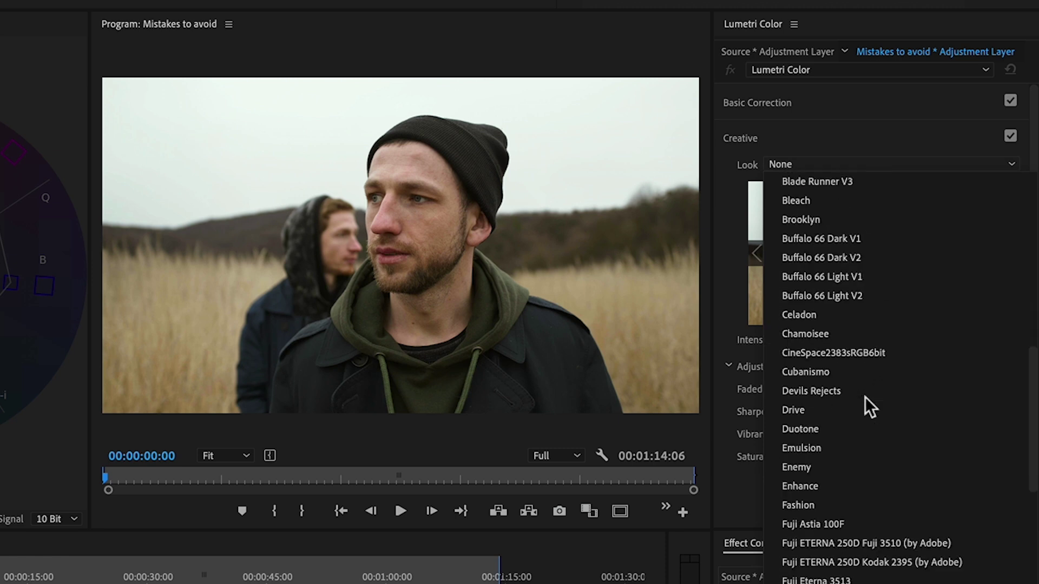
click(823, 409)
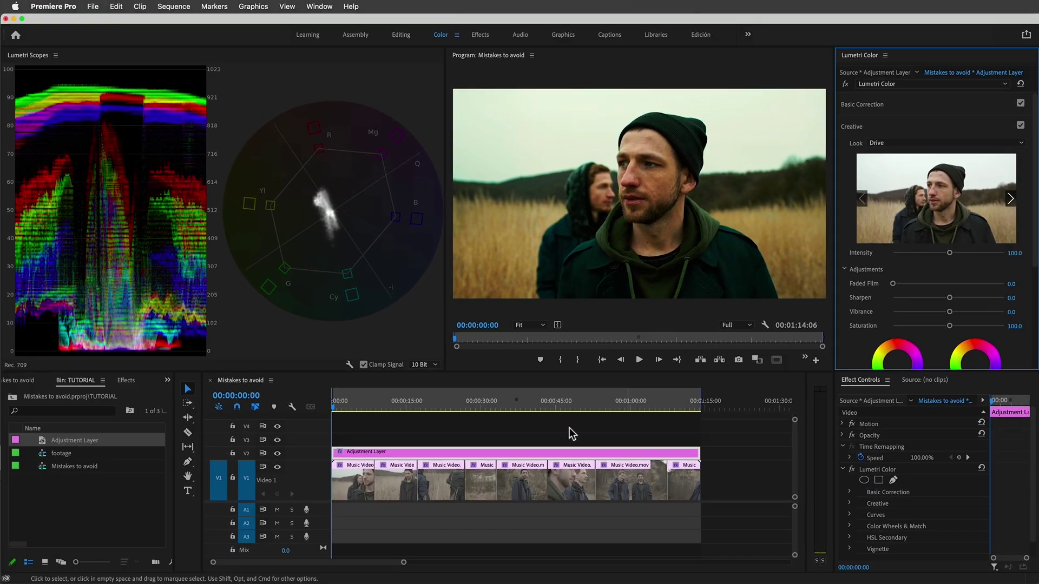
- Step through the clips beneath the layer to check the green Drive tint
click(358, 493)
key(Down)
key(Down)
key(Down)
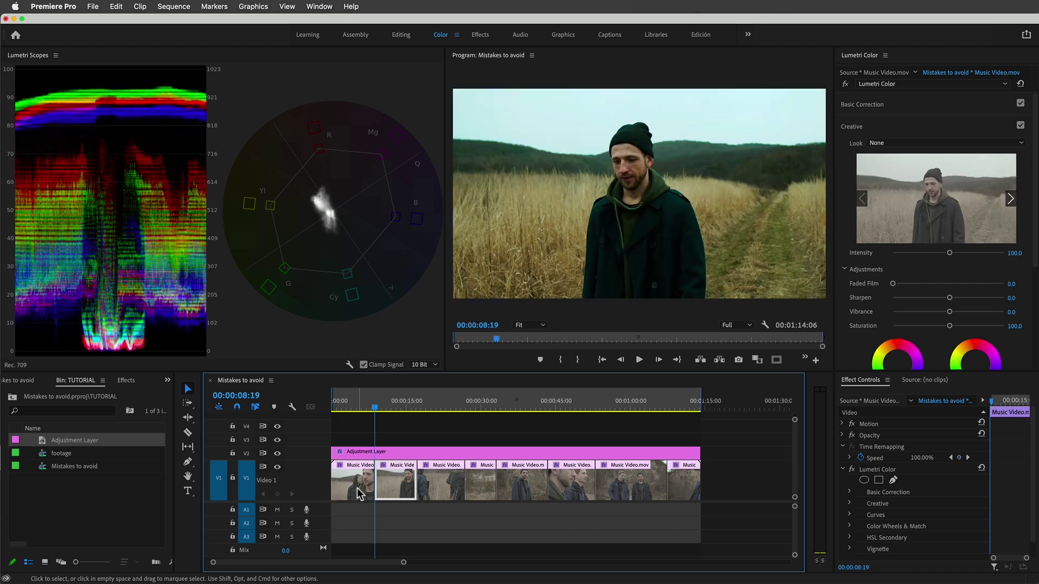
key(Down)
key(Down)
key(Down)
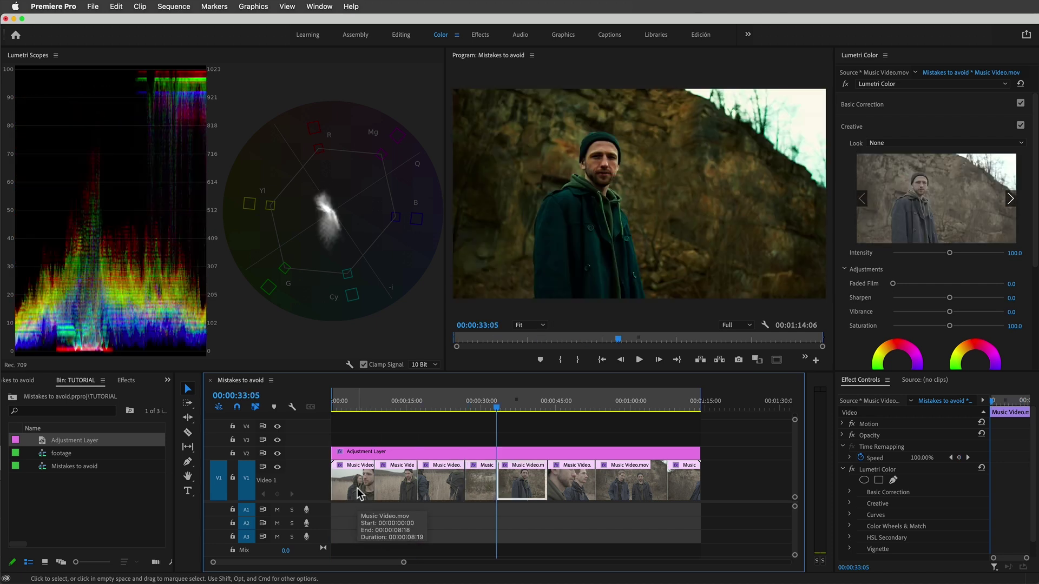
key(Down)
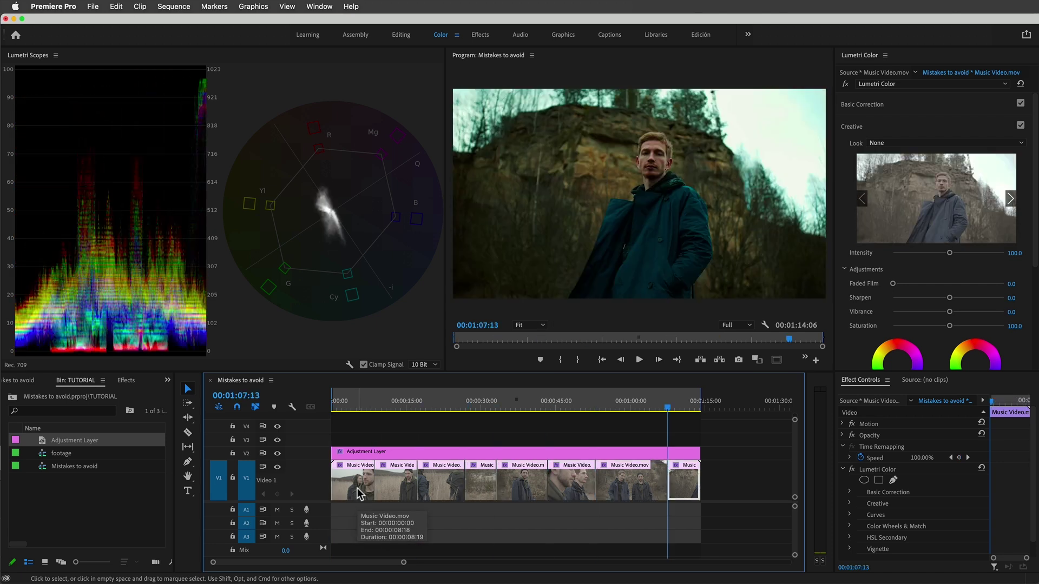
key(Up)
key(Up)
key(Up)
key(Up)
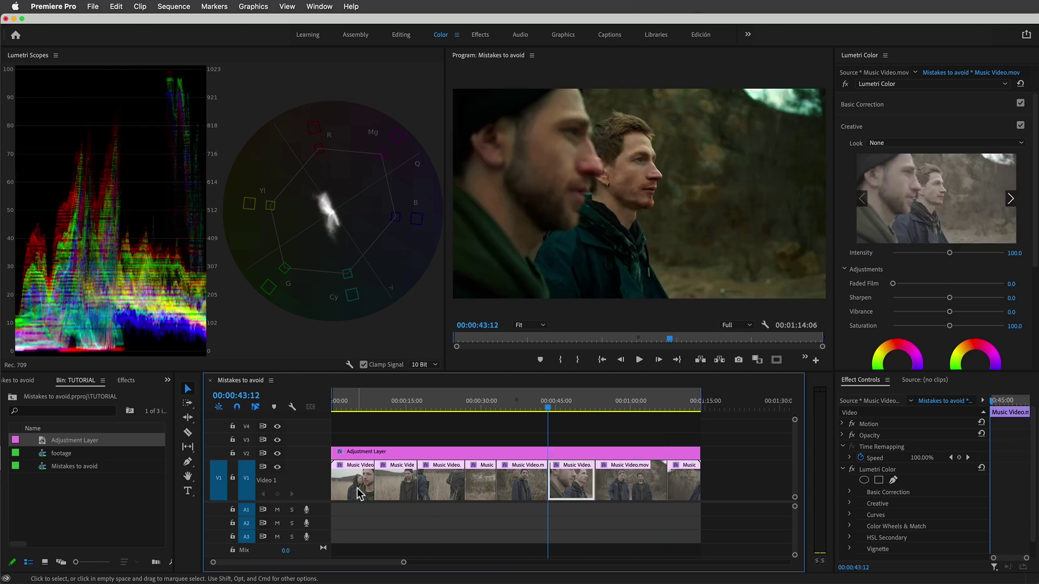
key(Up)
key(Up)
key(Up)
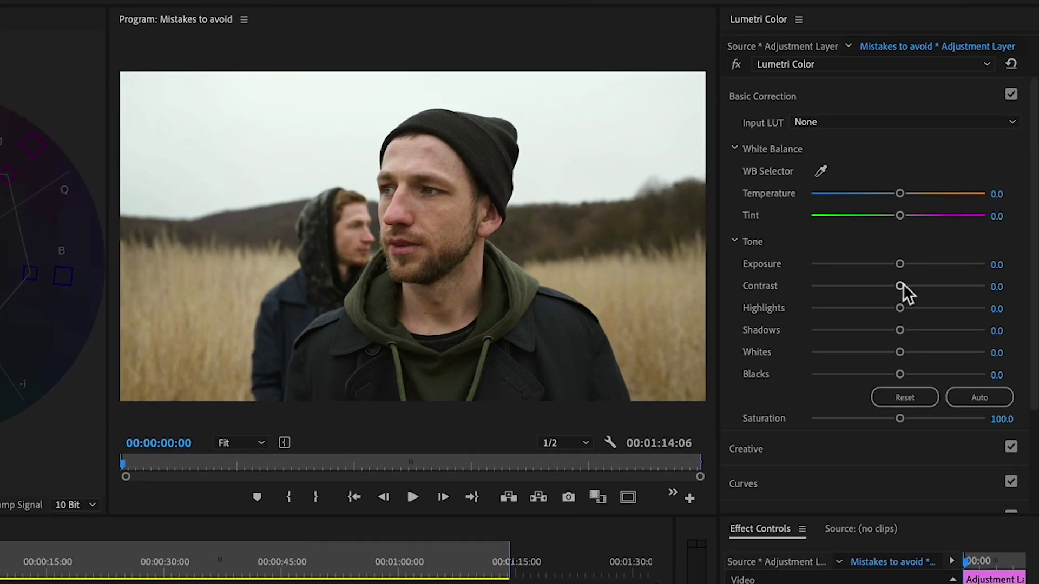
- Set the adjustment layer's Contrast to 100, Blacks to -67 and Whites to 63.1
drag(900, 287, 930, 287)
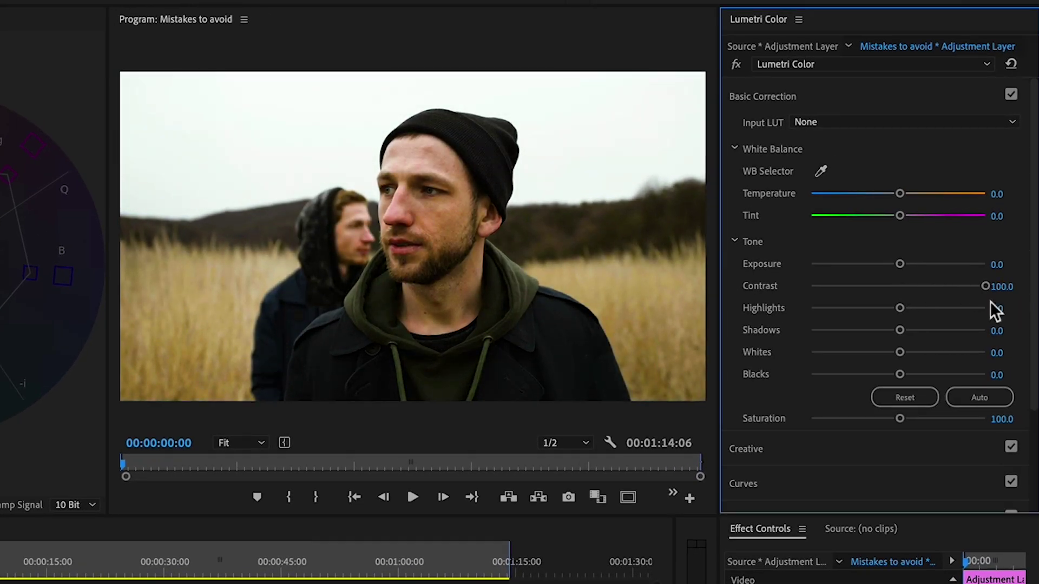
drag(898, 374, 839, 374)
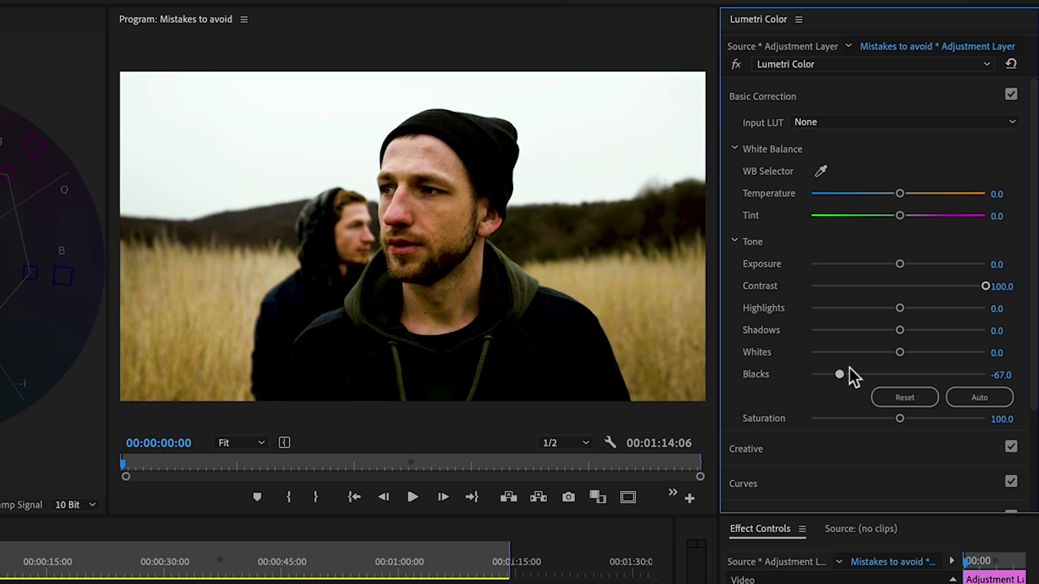
drag(899, 353, 950, 353)
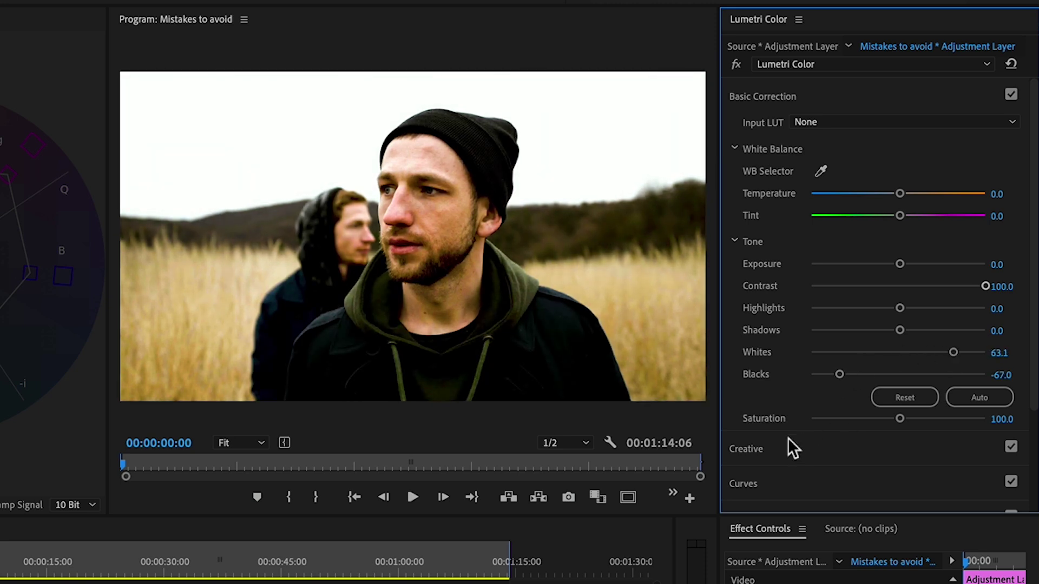
click(767, 450)
click(1012, 158)
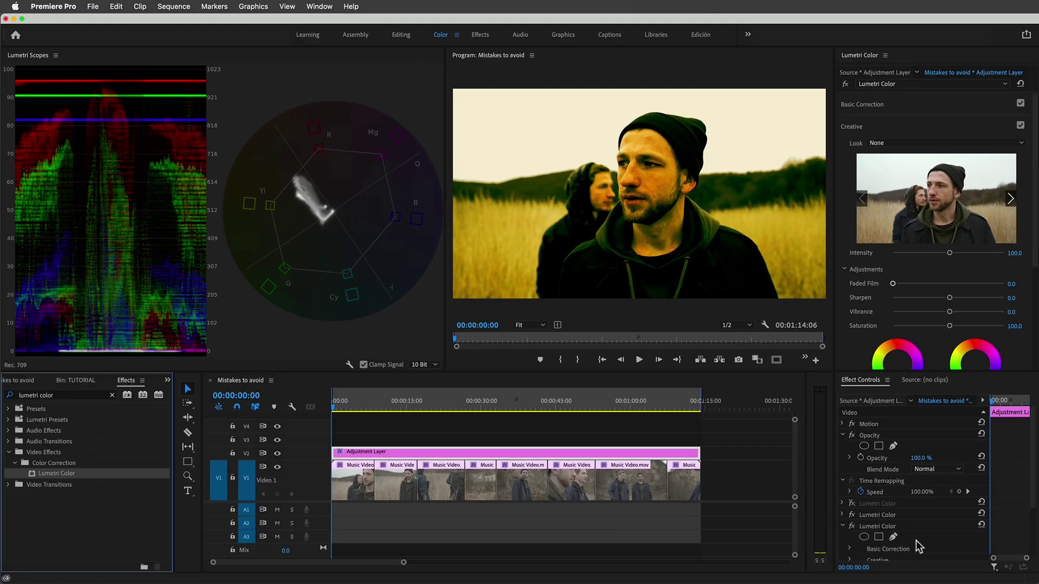
- Try the ASCEND - 3Strip creative look from the Look list
click(920, 143)
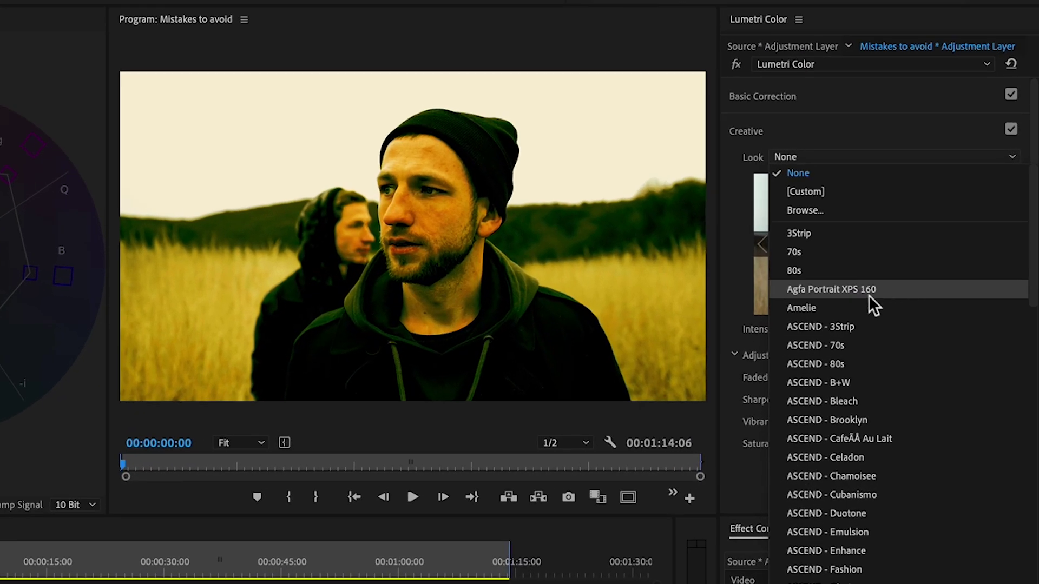
click(848, 326)
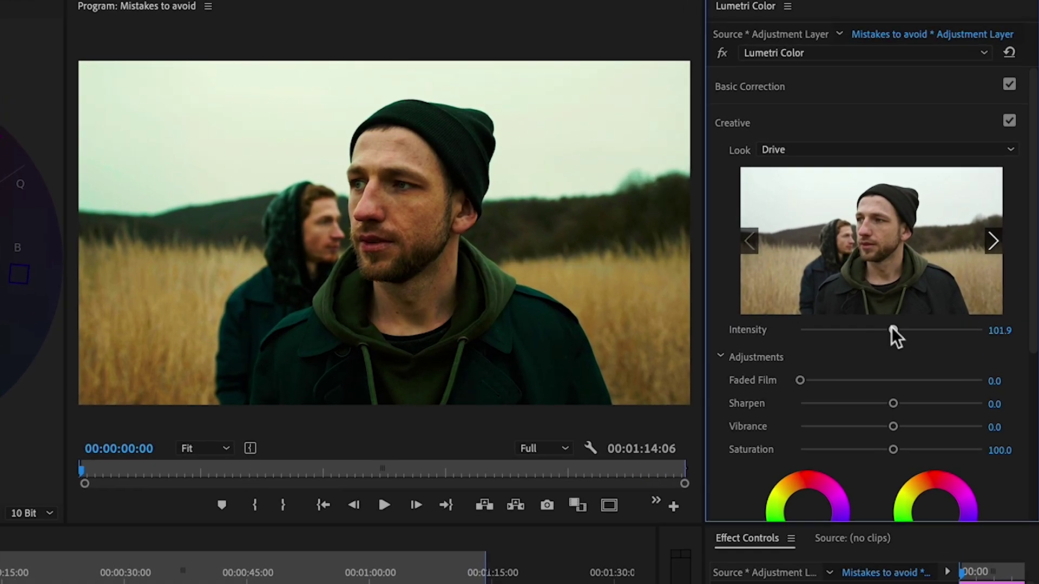
- Lower the Drive look's intensity from 100 to 68 and step through the later shots
drag(913, 302, 859, 327)
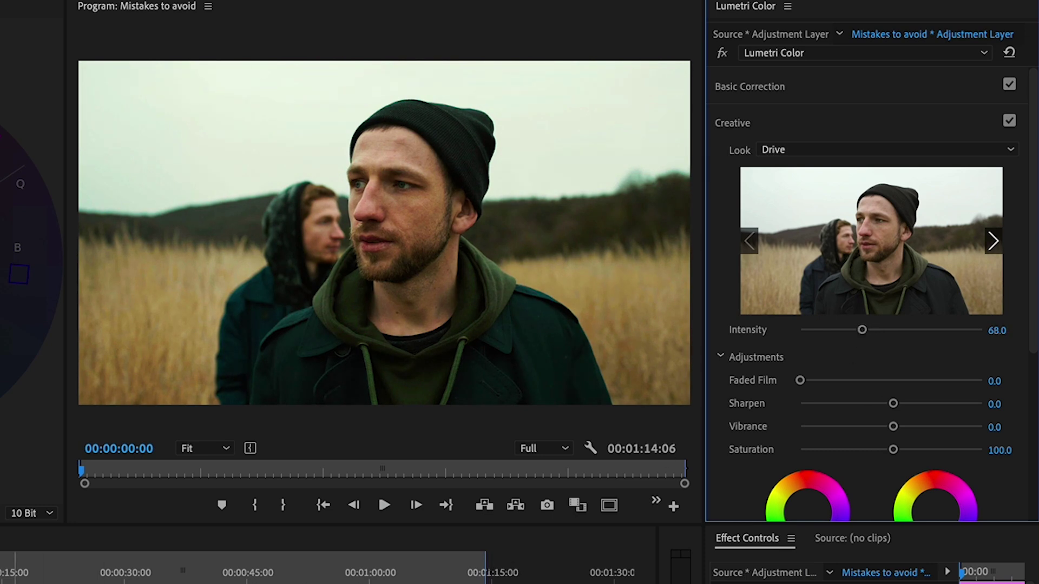
key(Down)
key(Down)
key(Down)
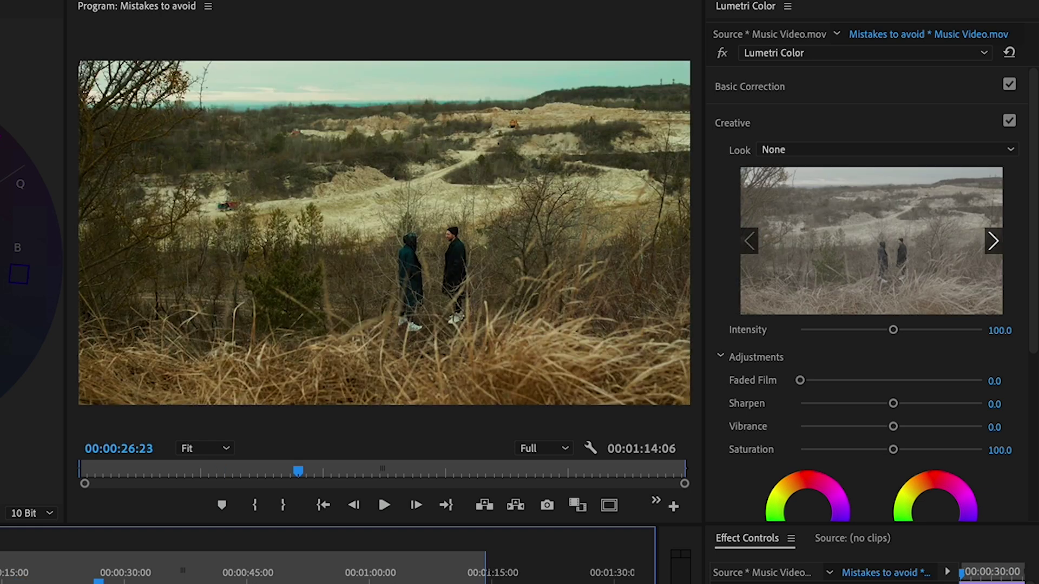
key(Down)
key(Down)
key(Down)
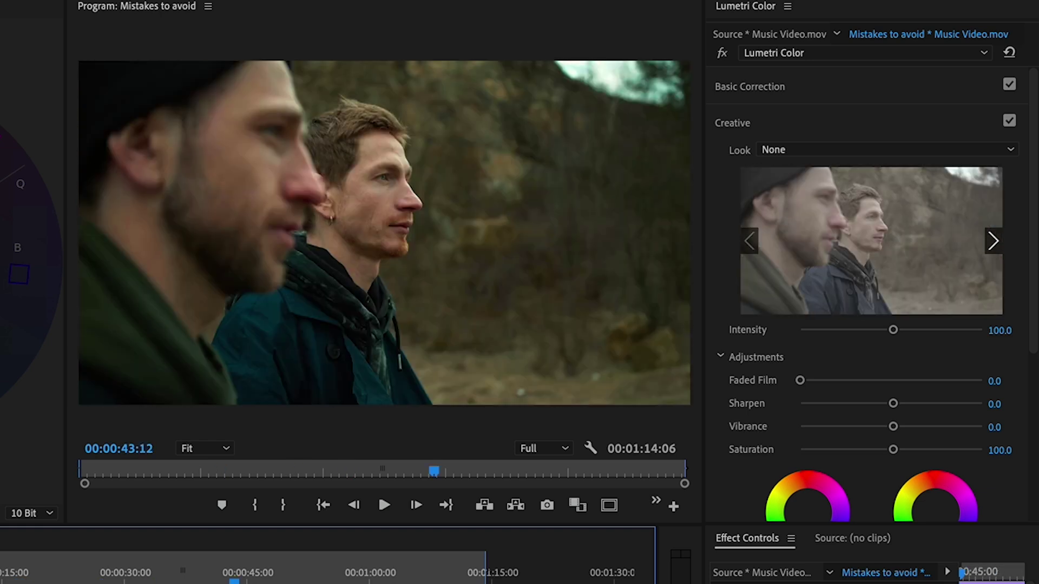
key(Down)
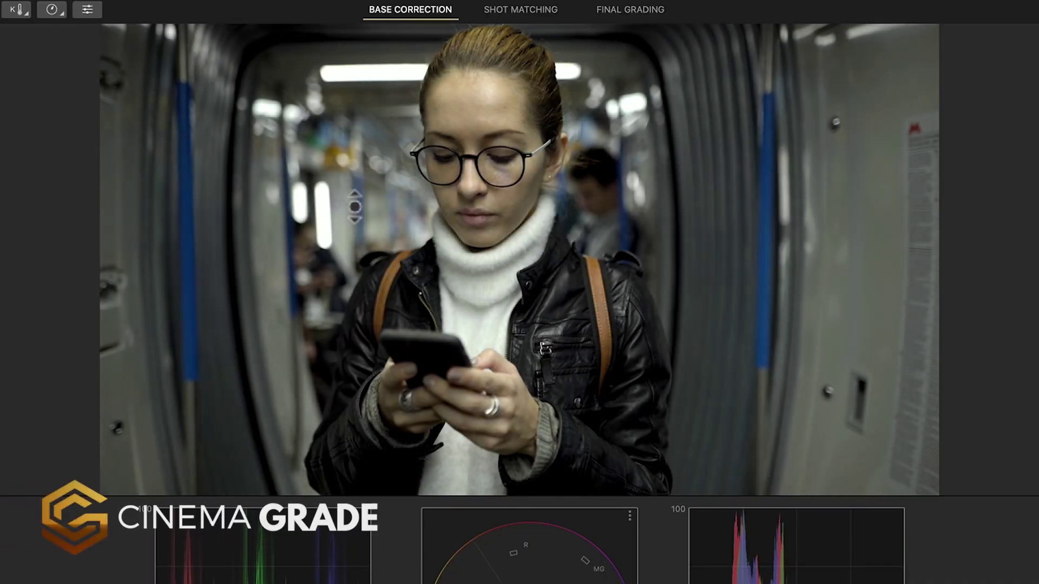
- Sample the forehead colour on the subway shot and adjust its saturation and luma
key(3)
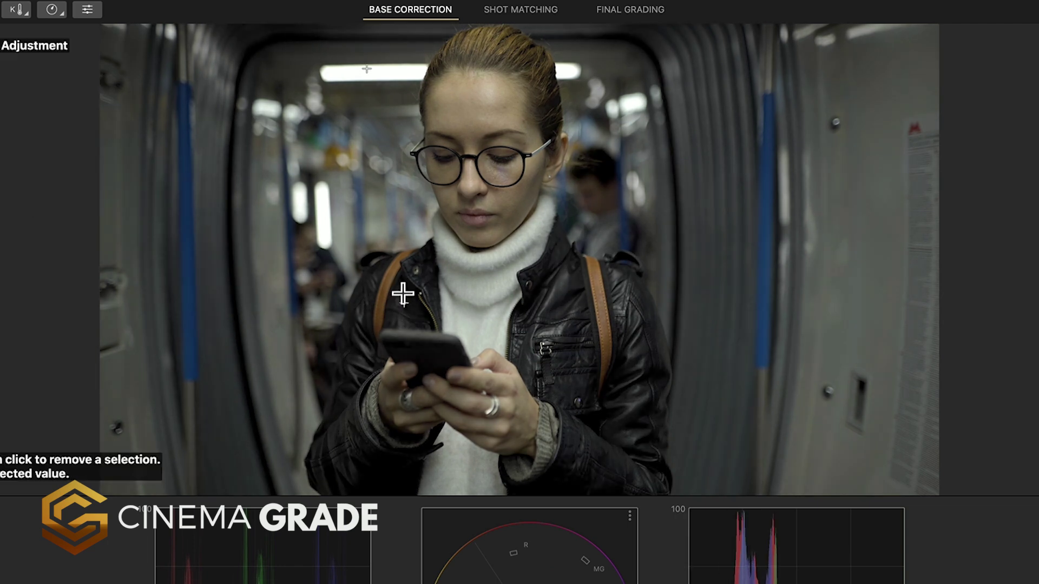
click(494, 101)
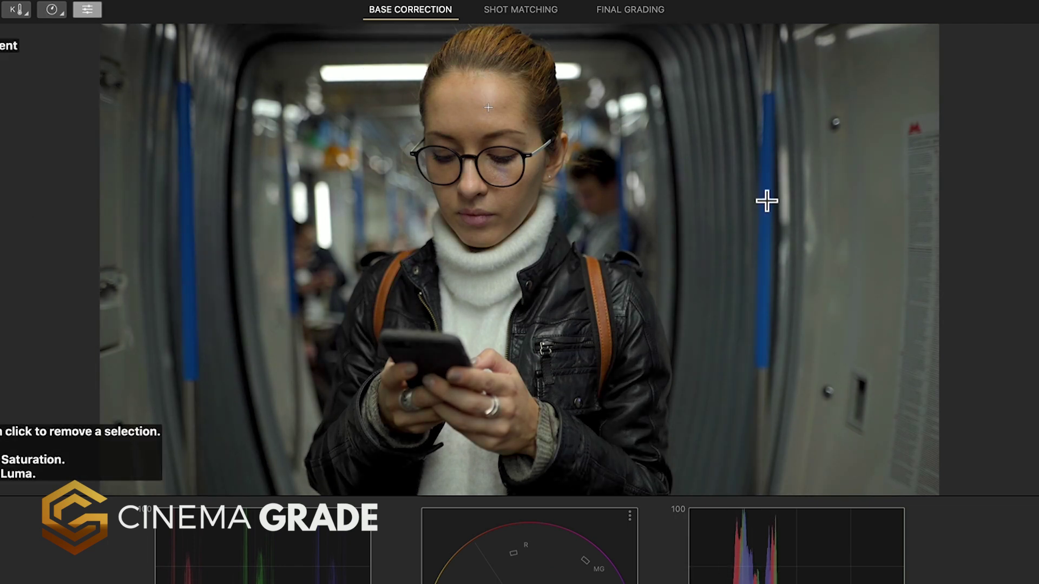
mouse_move(768, 202)
mouse_down()
mouse_move(767, 151)
mouse_move(767, 200)
mouse_up()
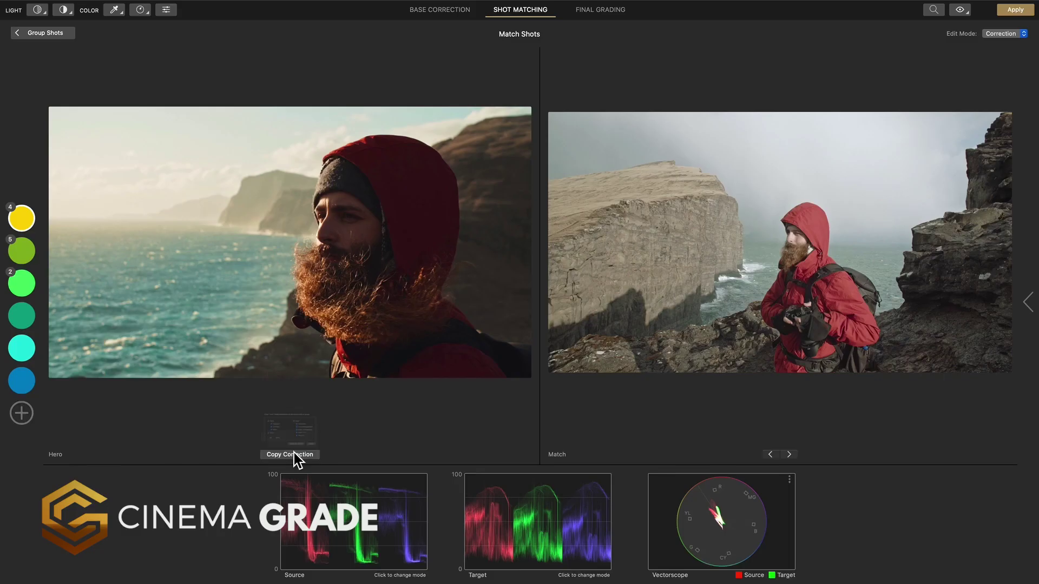
- Copy the hero shot's correction and apply it to the soldier clip group
click(294, 452)
click(295, 429)
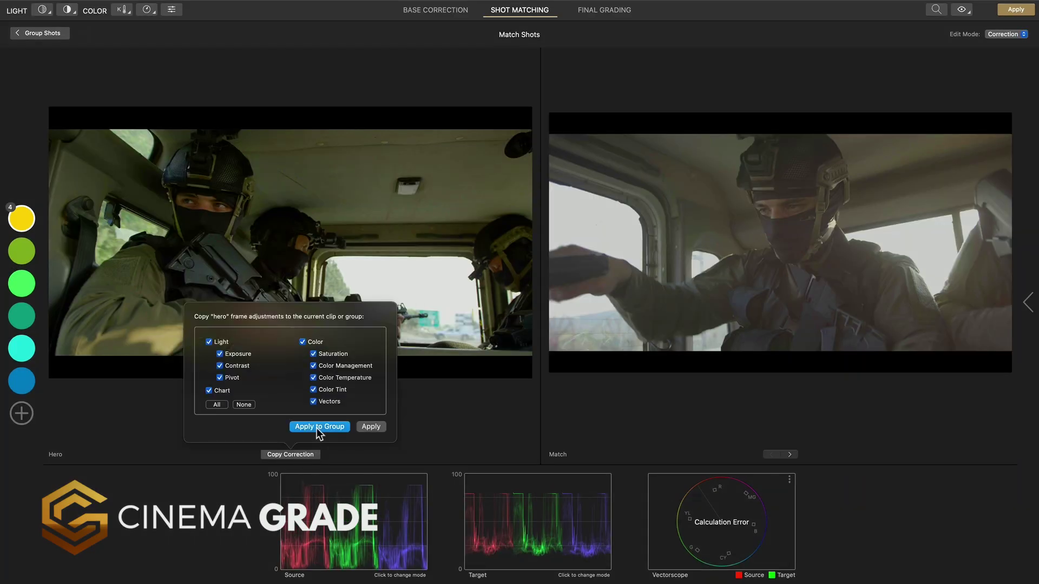
click(318, 427)
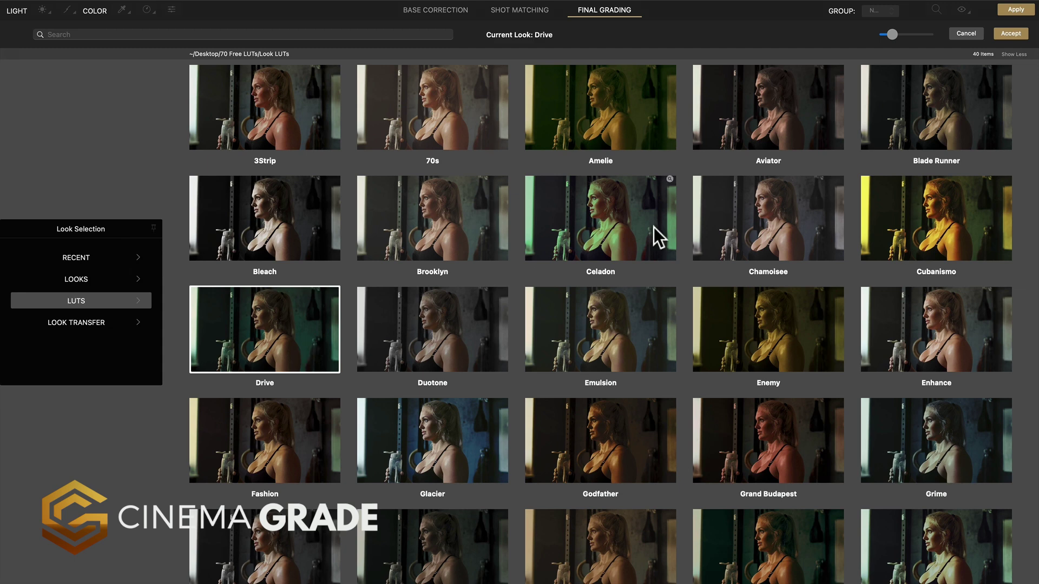
- Confirm the Drive LUT, then apply the Thriller LUT to the ring-light shot in Final Grading
click(999, 36)
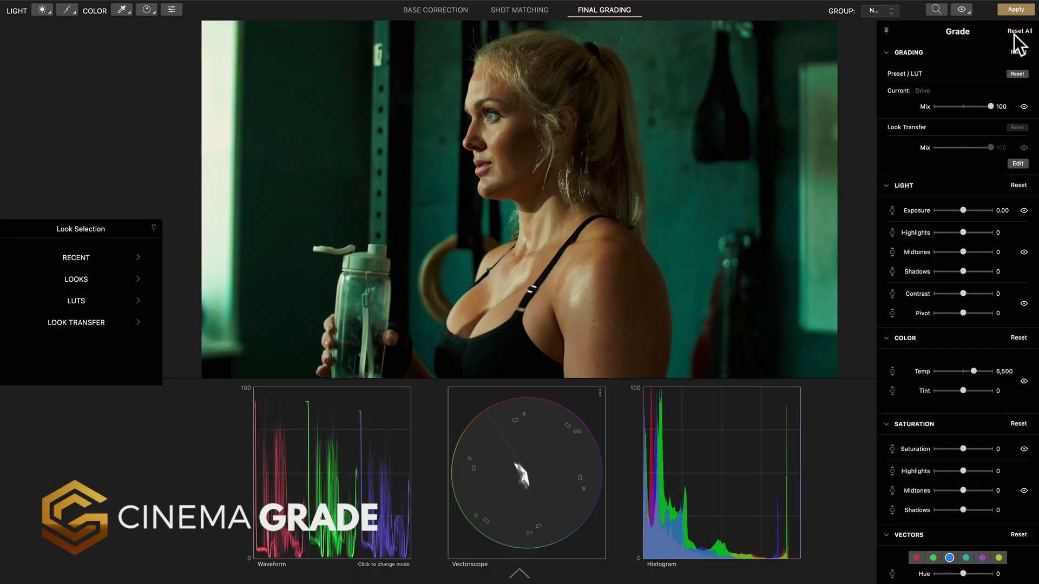
click(604, 349)
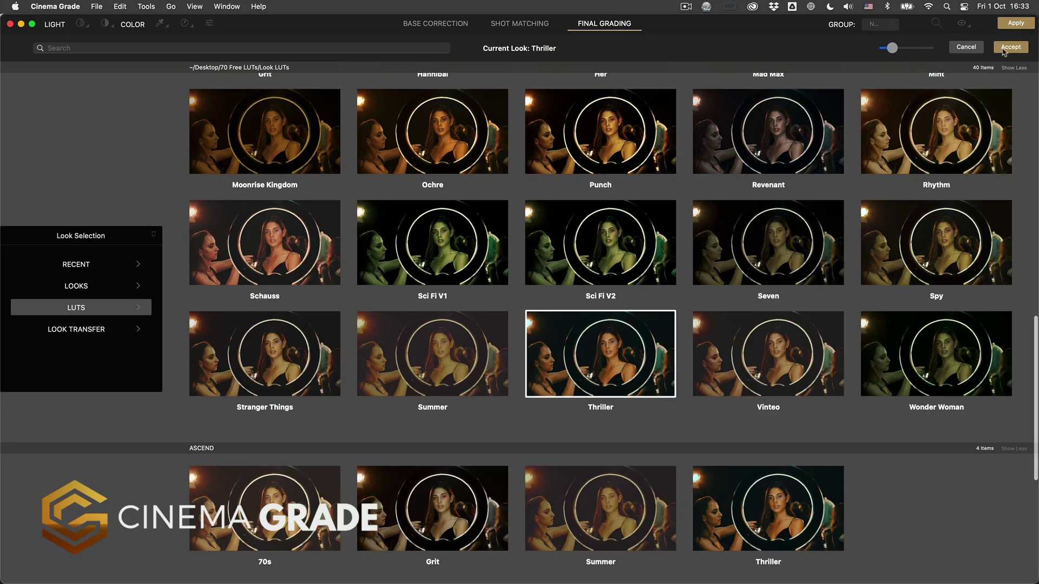
click(1000, 50)
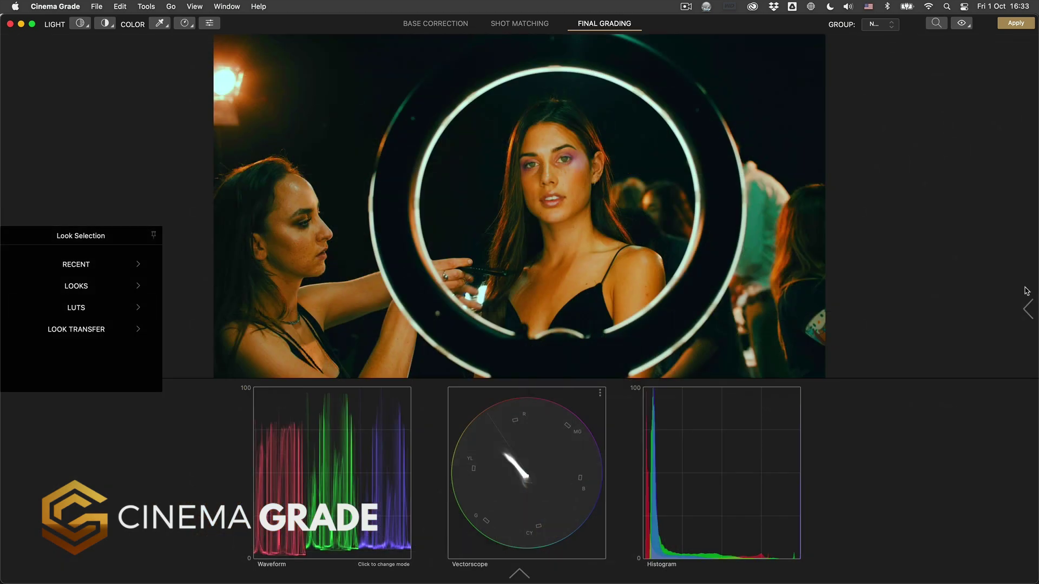
click(1027, 311)
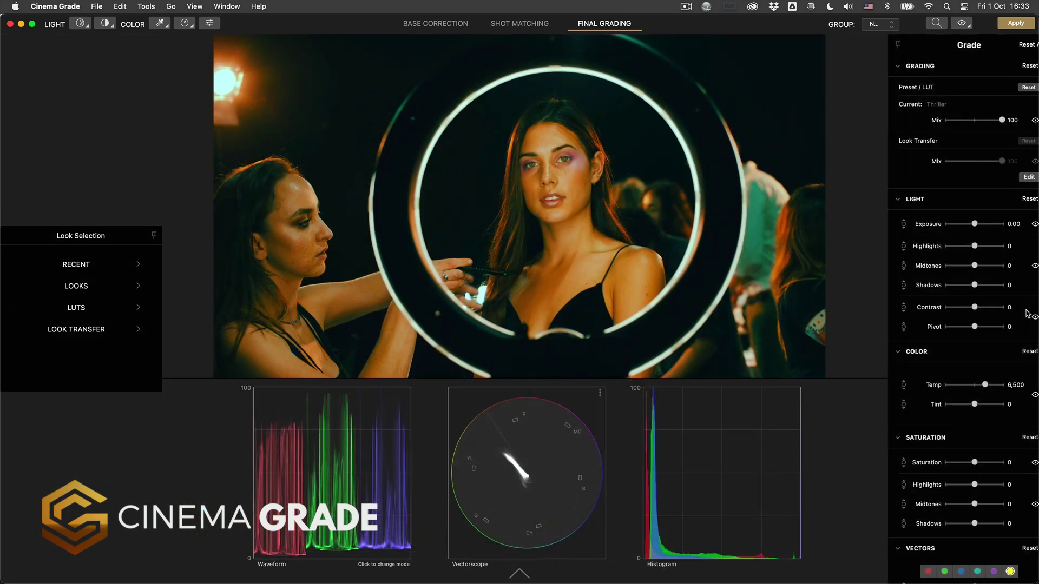